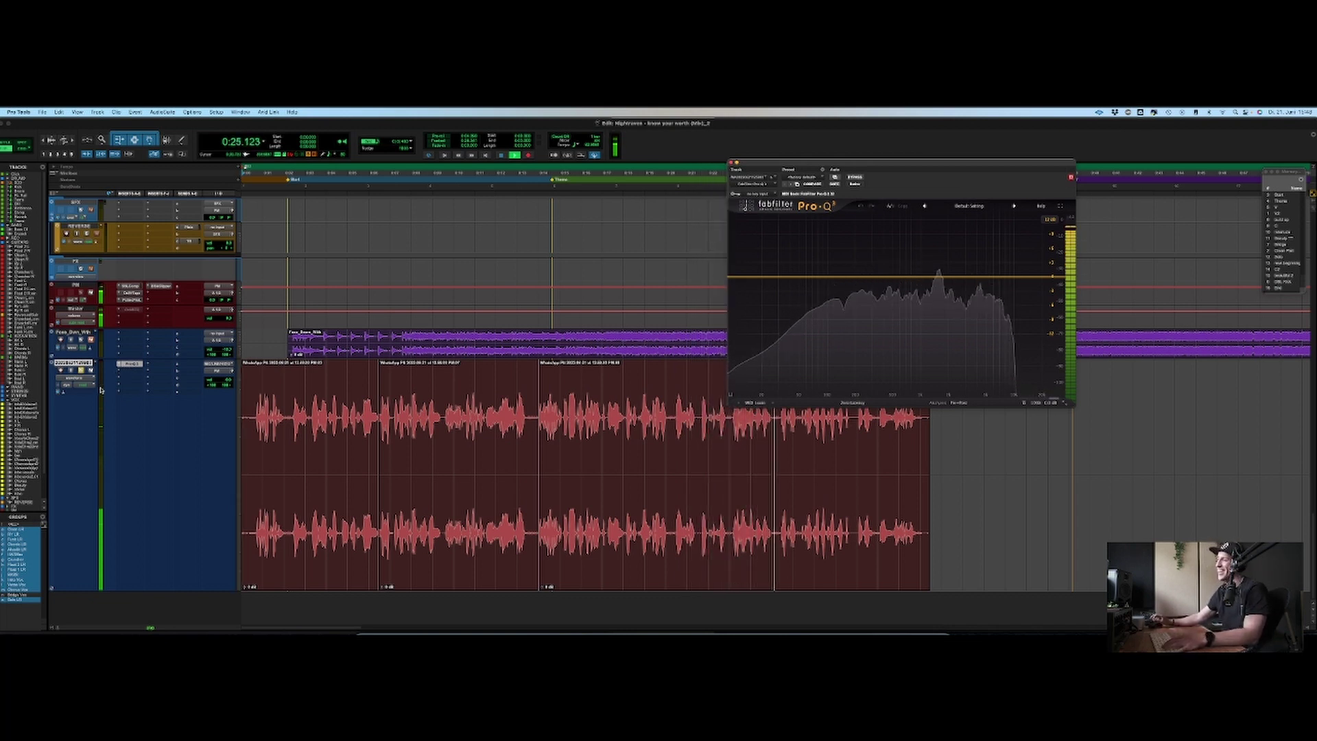
Mark an edit point in the red clips and stop playback
scroll(575, 416, right, 2)
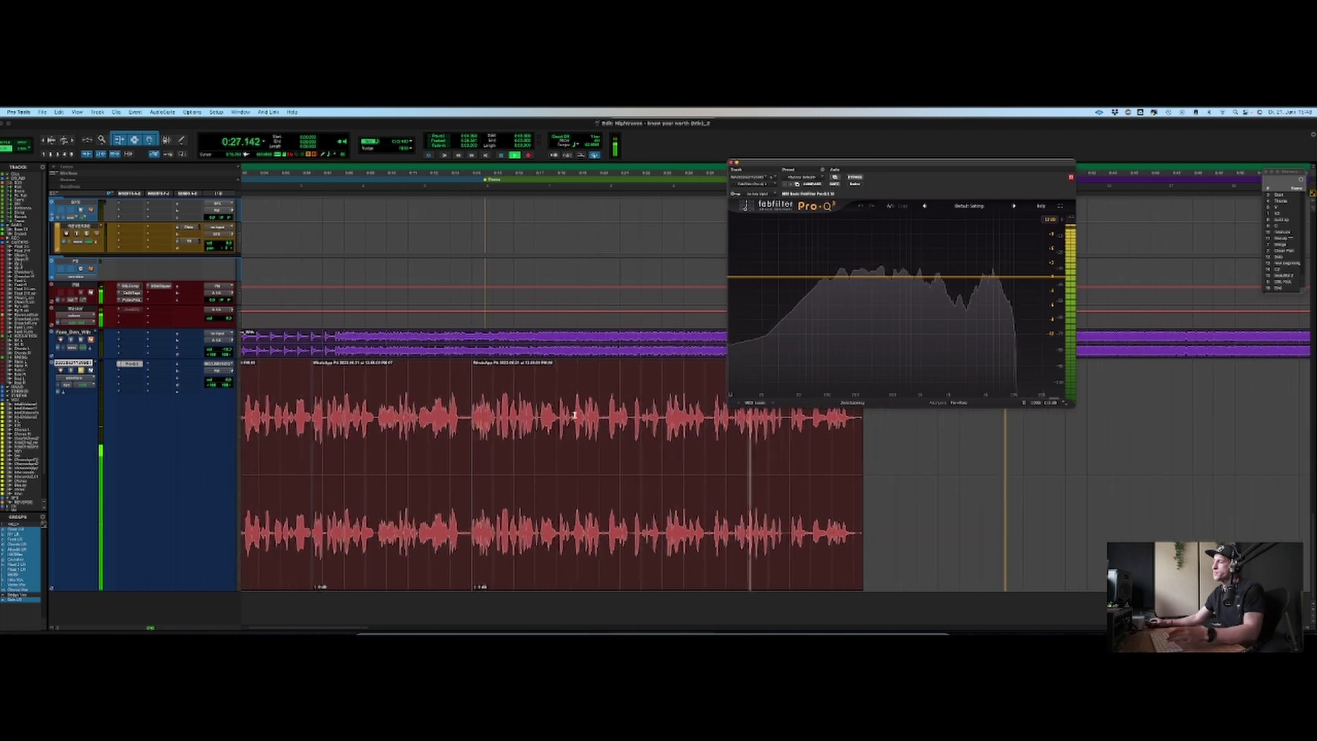
click(575, 415)
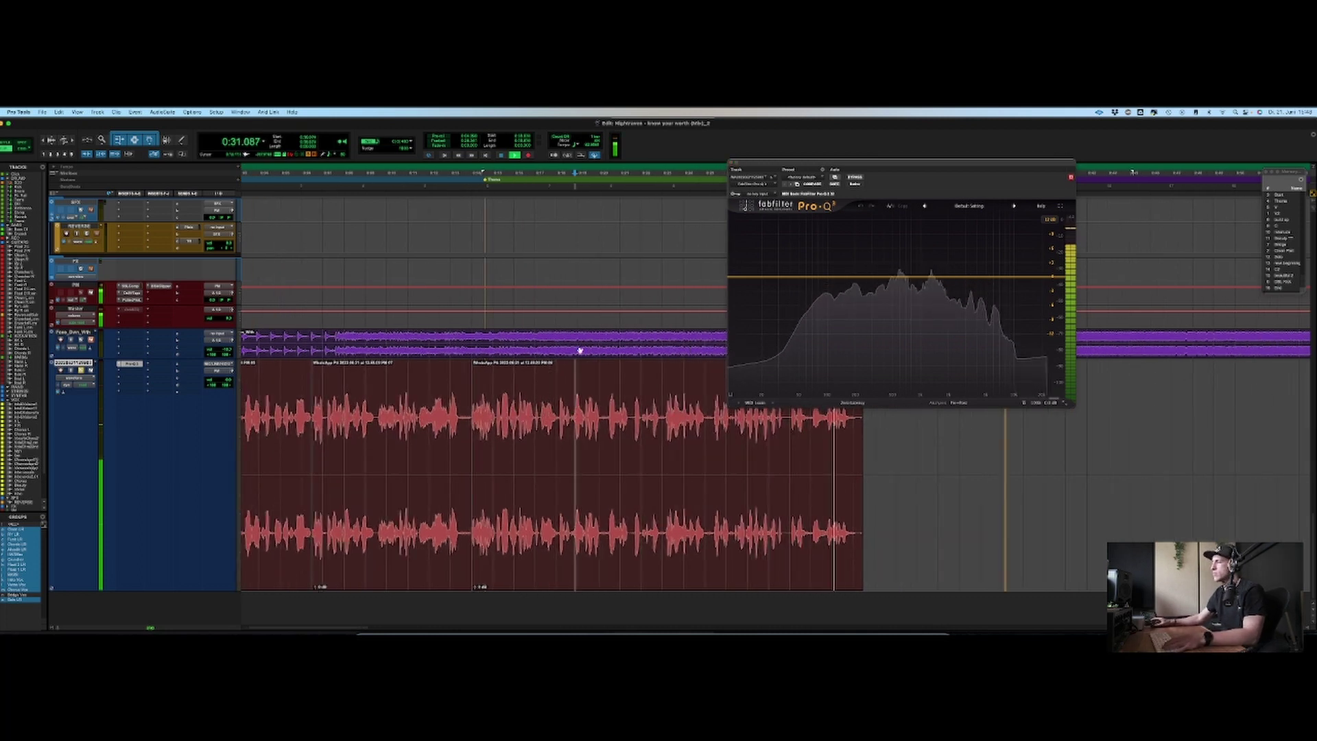
key(space)
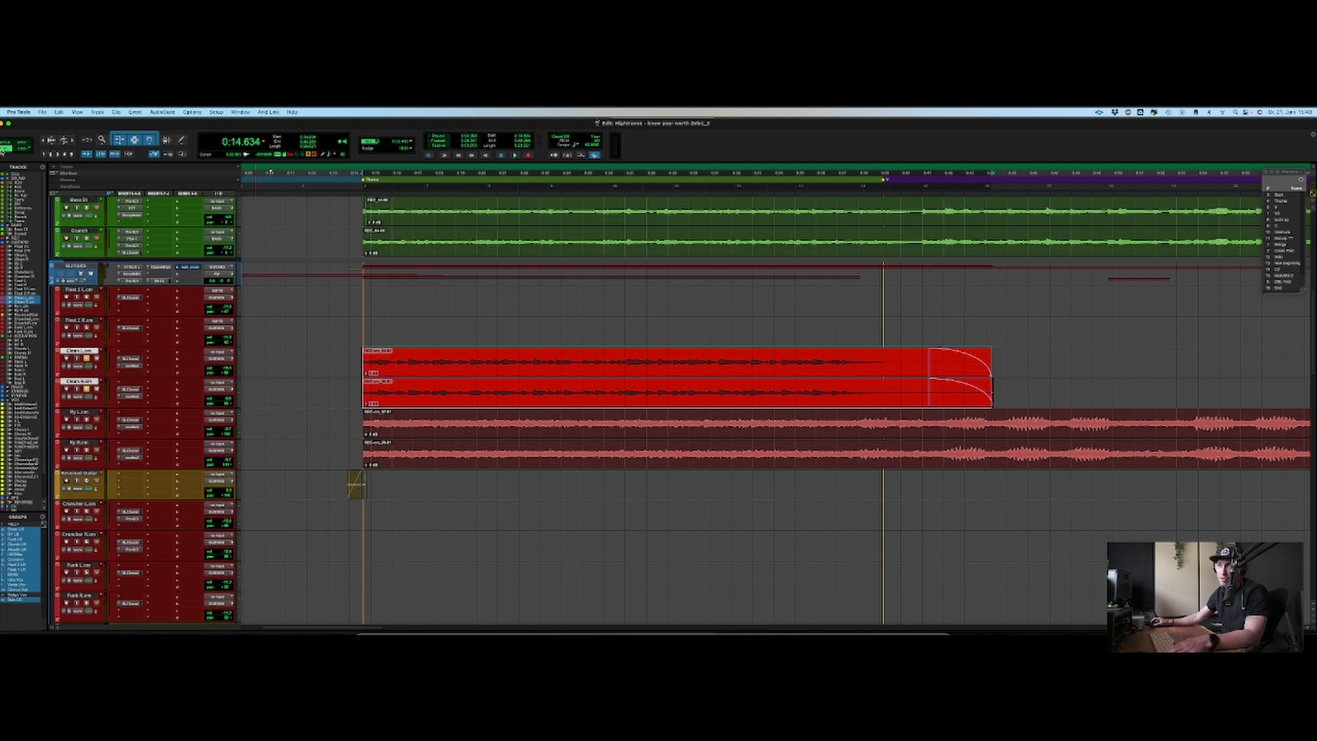
Cycle the edit mode from Spot through Grid to Shuffle
click(22, 143)
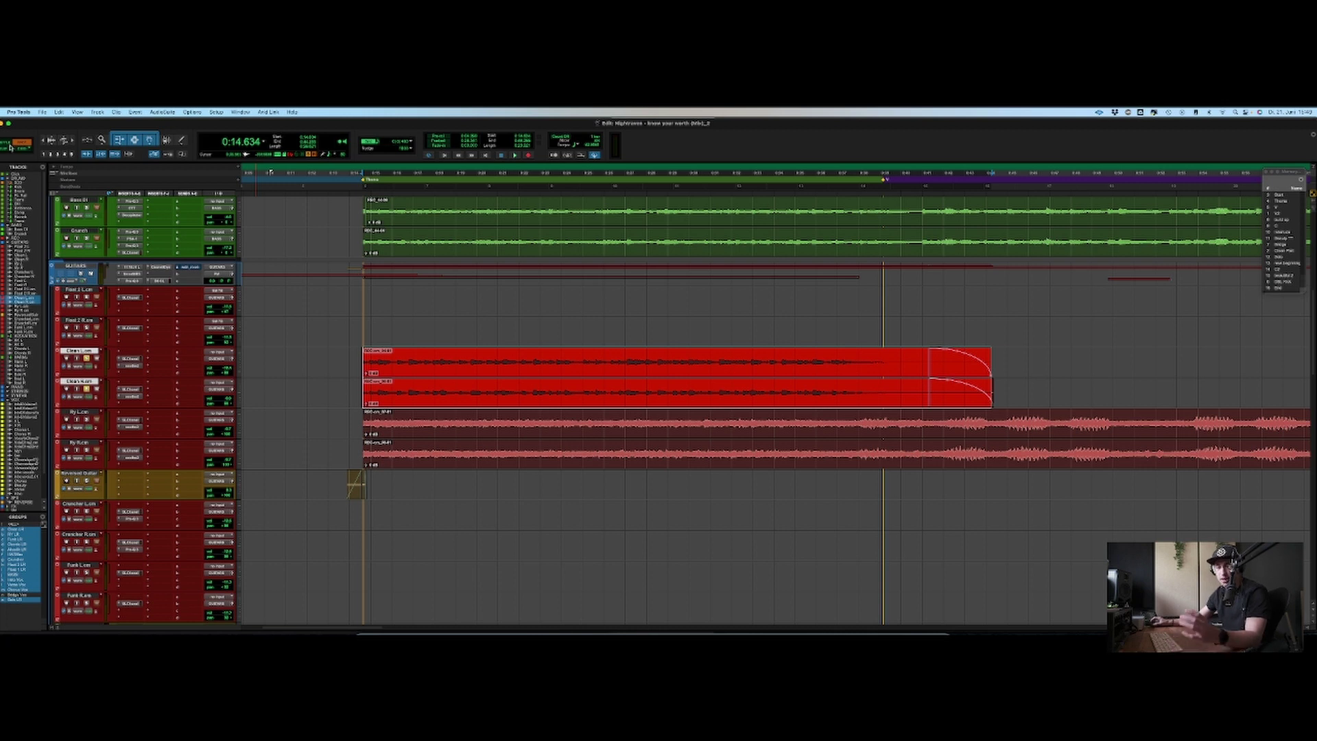
click(22, 148)
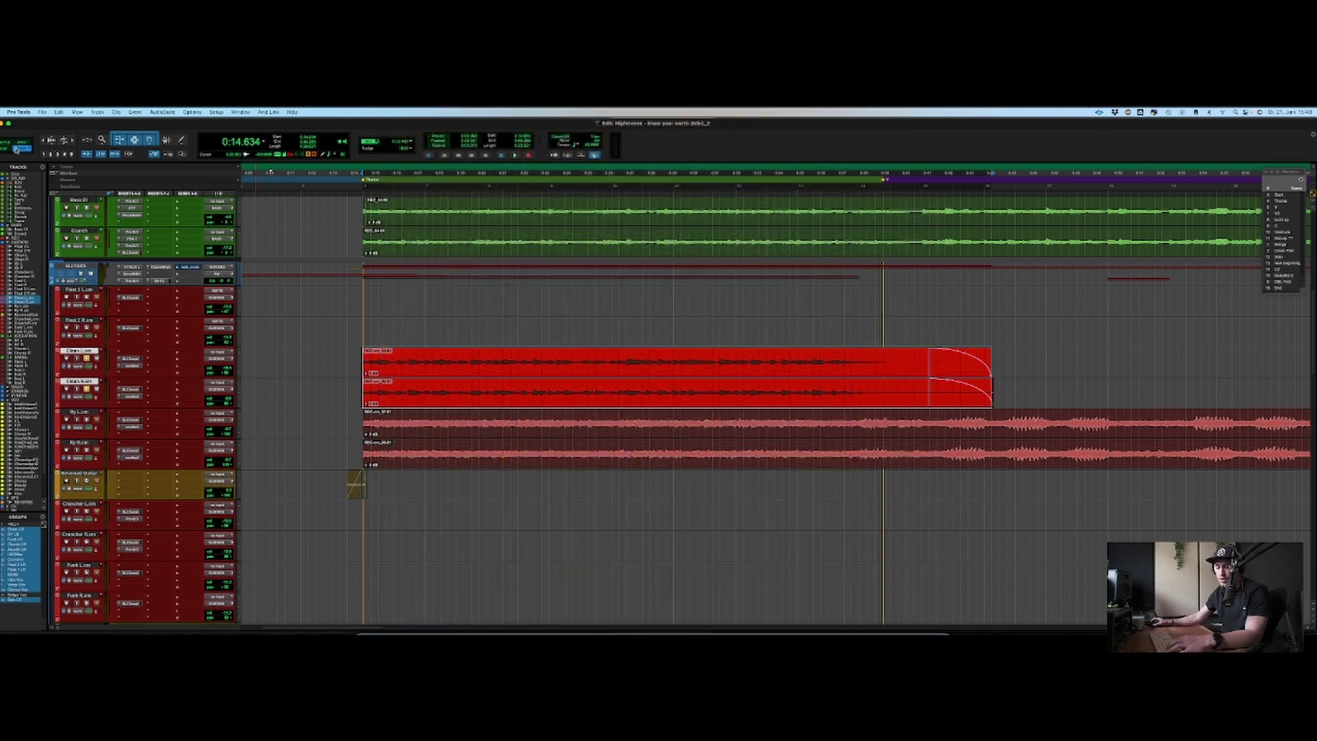
click(7, 144)
Switch to Slip mode and drag the red Clean clips freely along the timeline
click(5, 149)
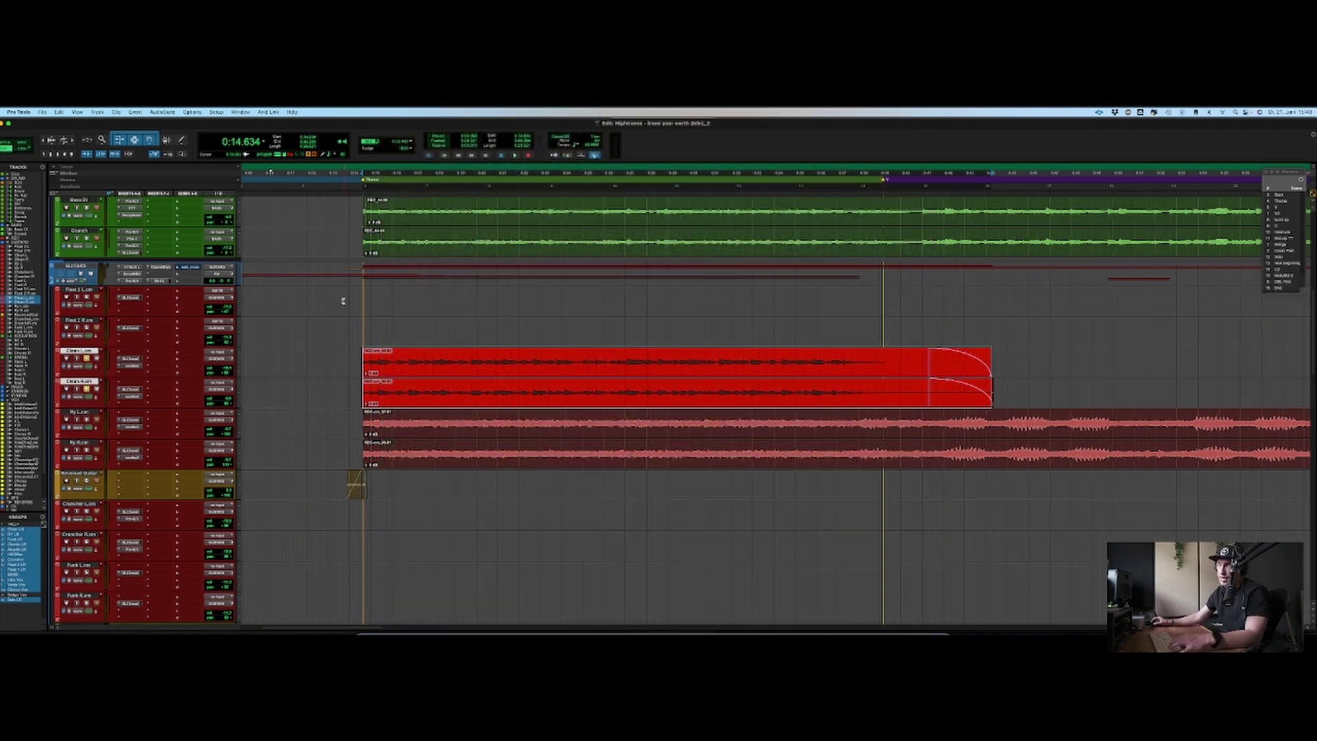
drag(457, 365, 526, 353)
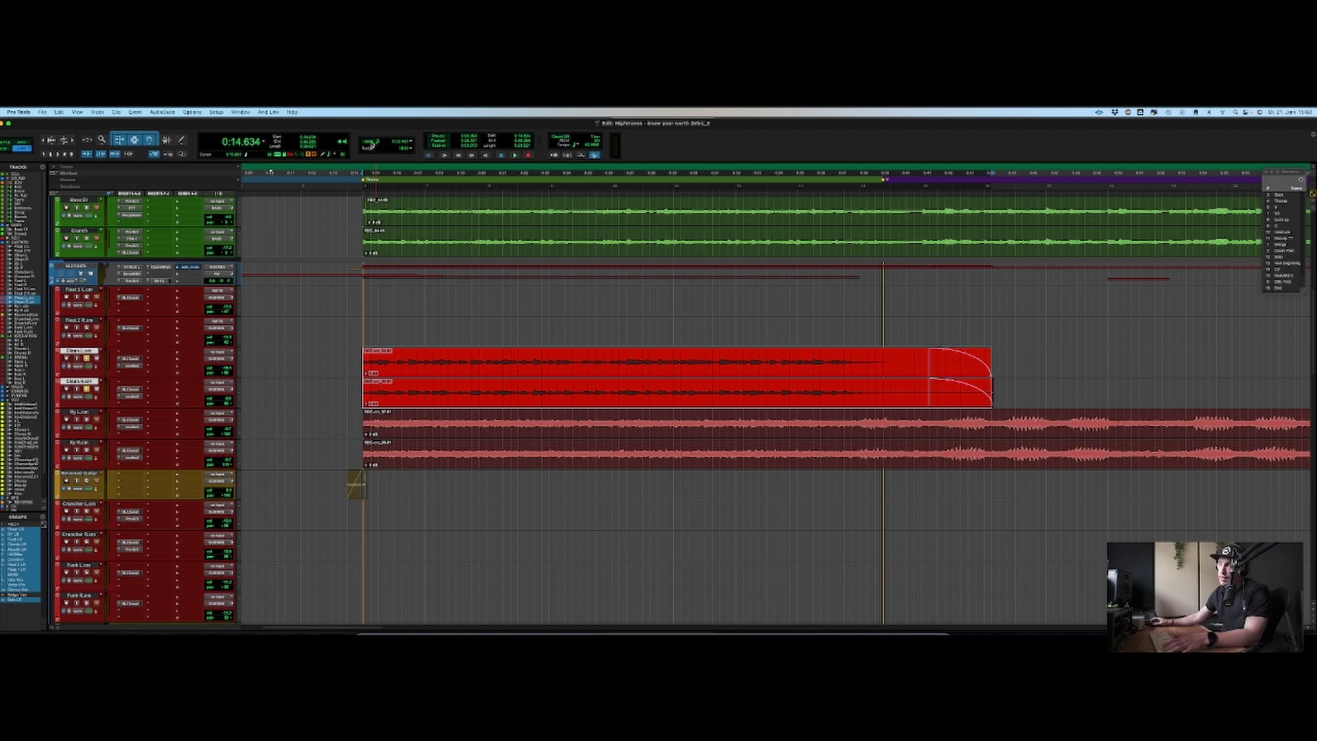
Enable Grid mode at 1/4-note resolution and drag the Clean clip left along the grid
click(370, 143)
click(409, 142)
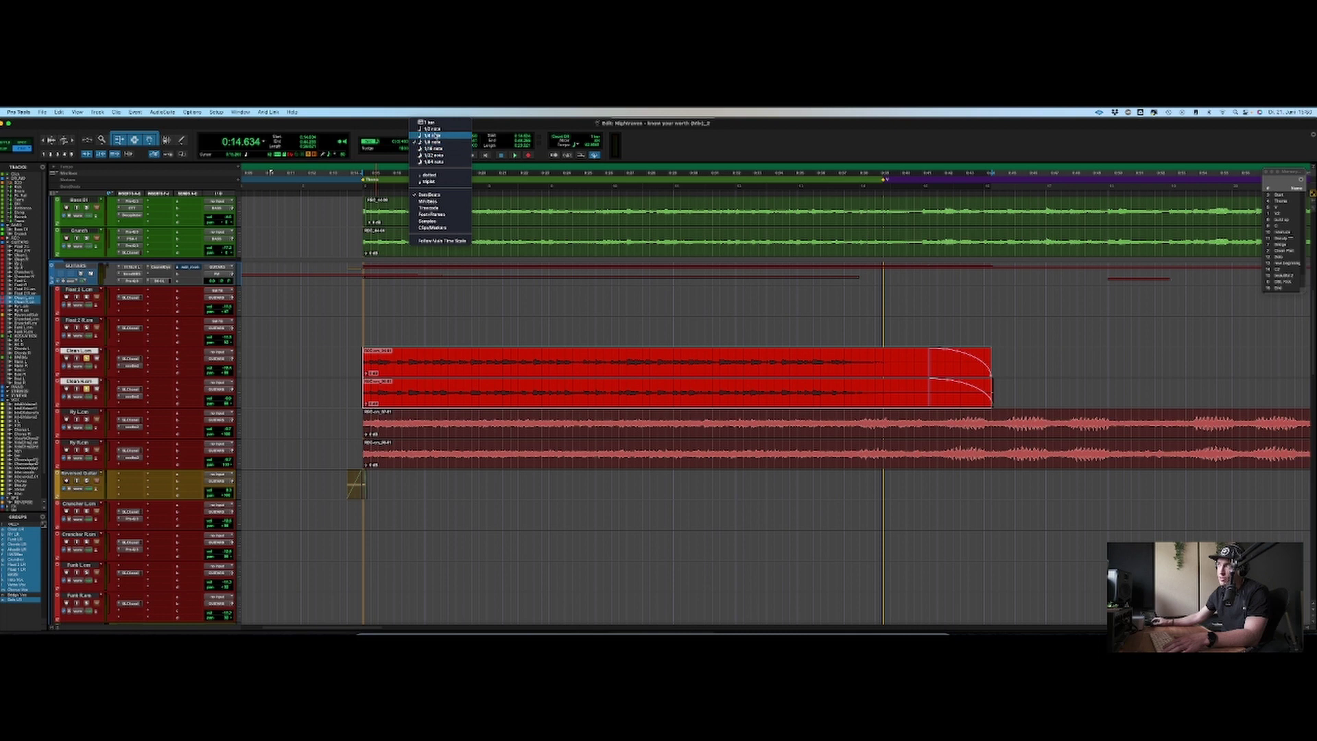
click(434, 136)
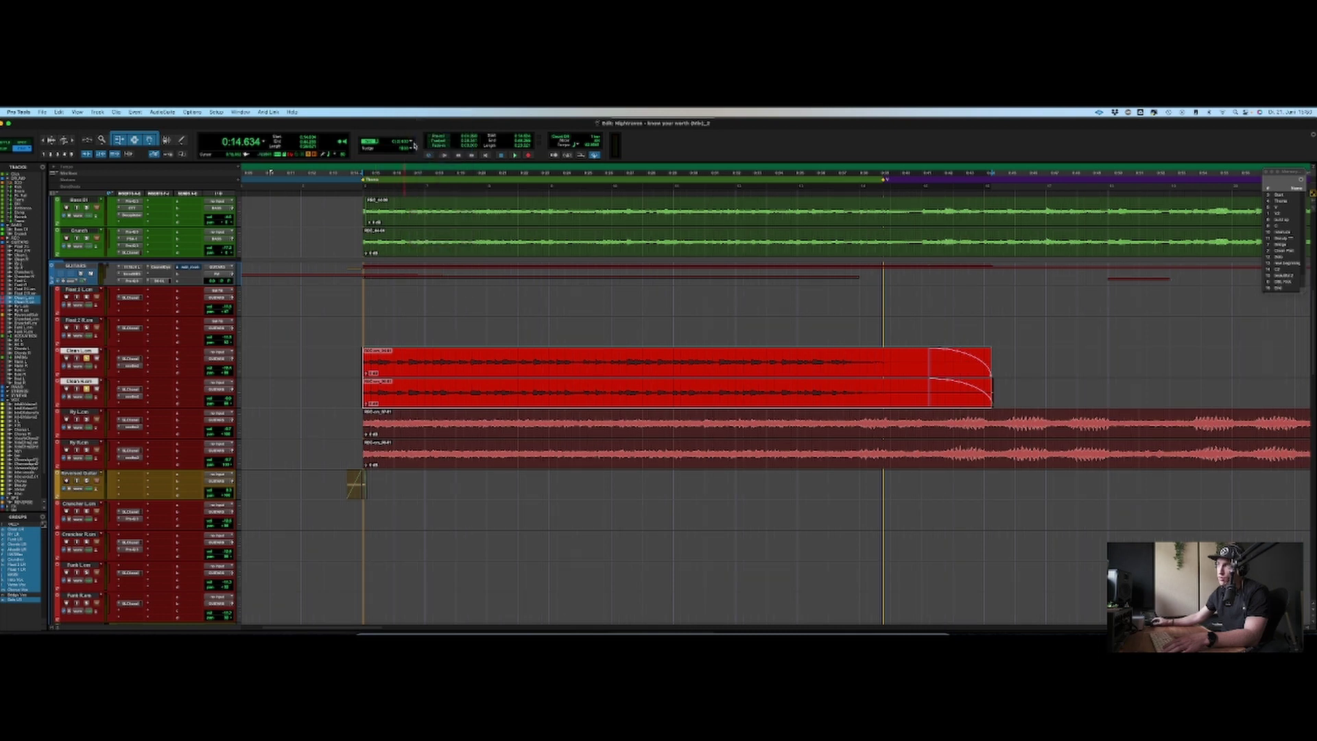
click(414, 145)
click(413, 144)
click(412, 144)
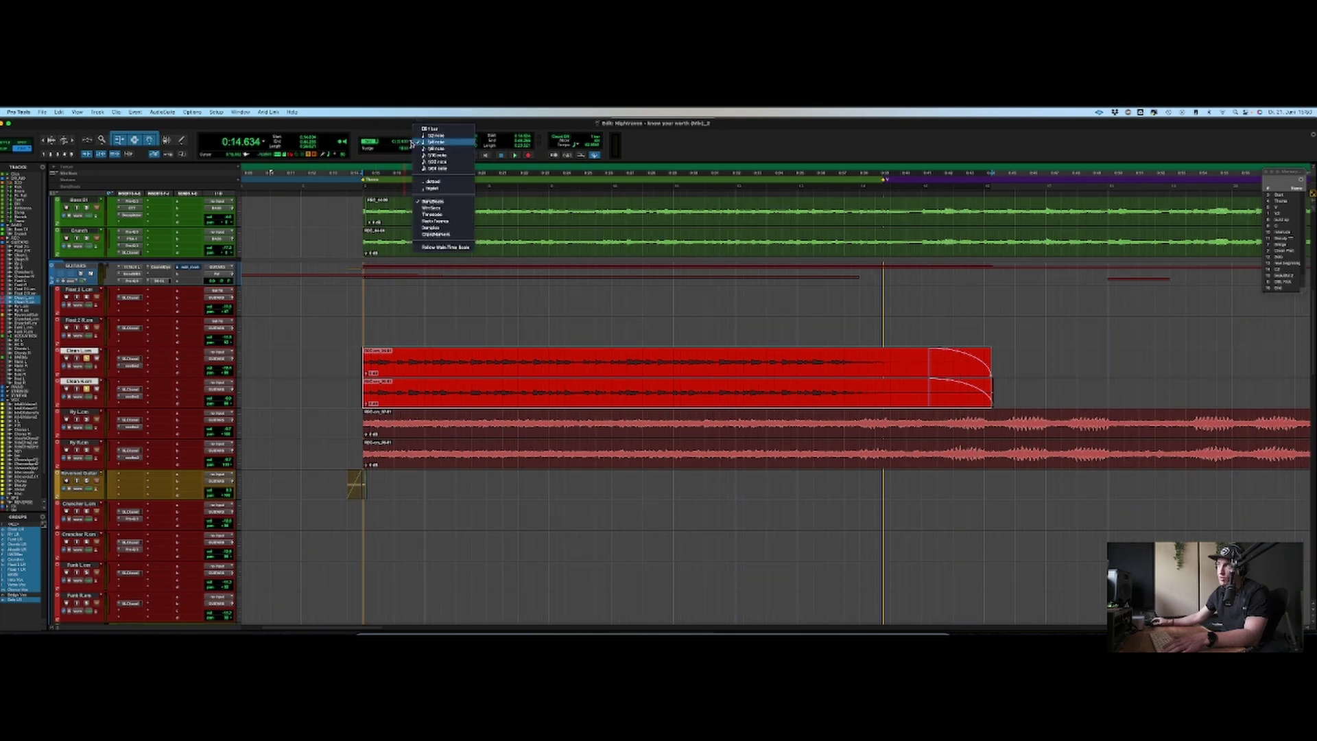
click(413, 144)
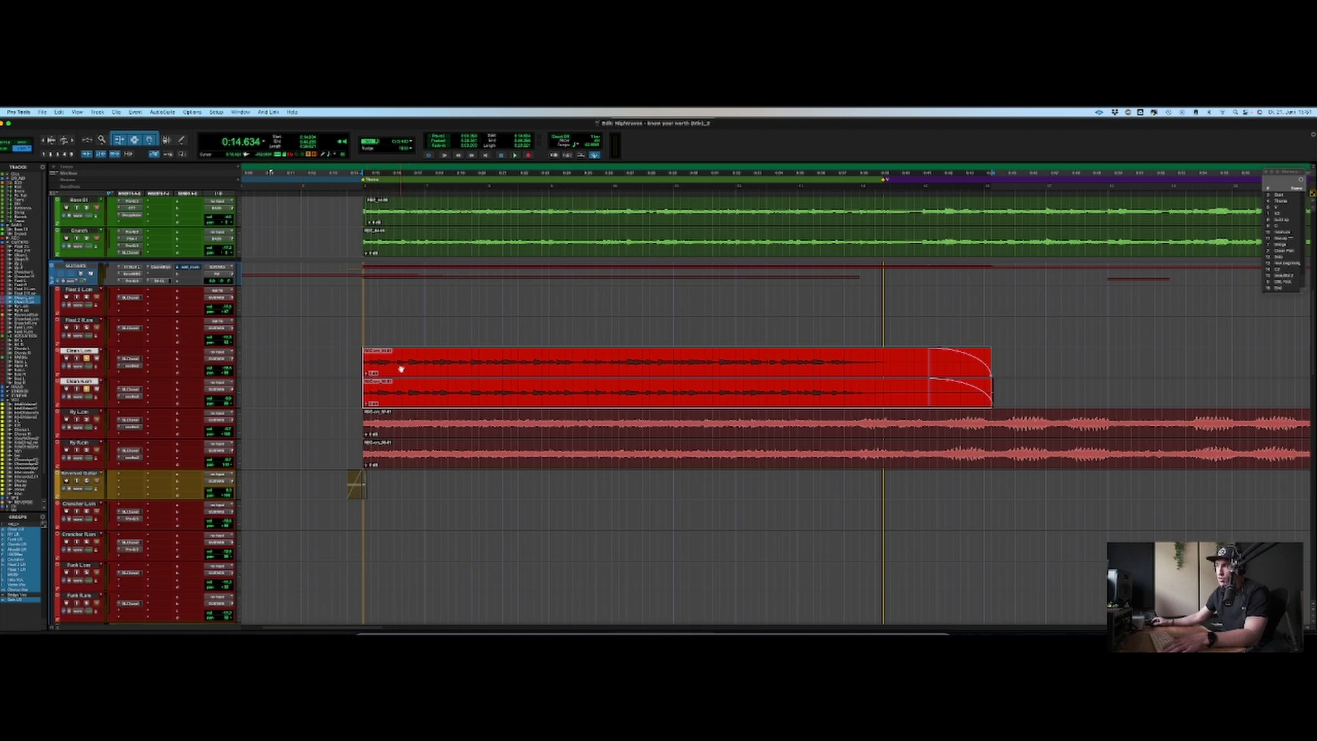
drag(401, 370, 332, 365)
key(super+z)
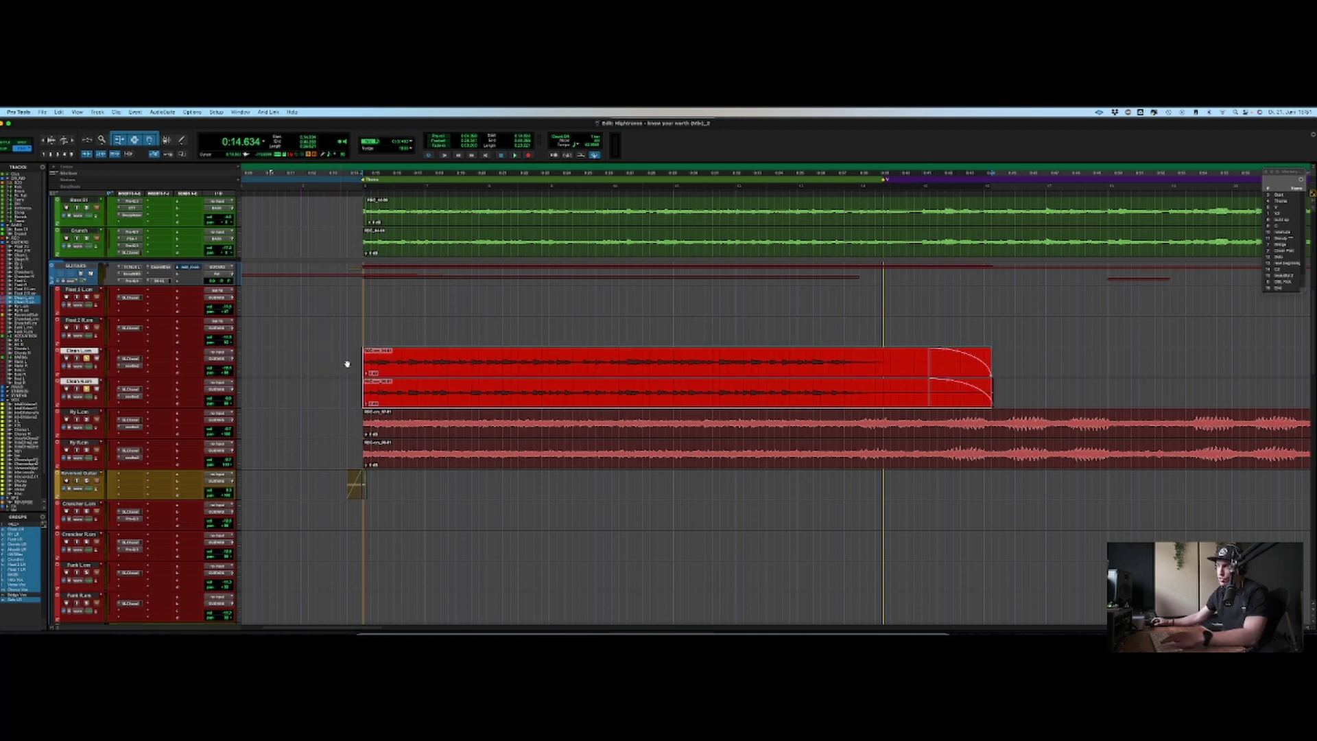
click(347, 365)
scroll(353, 356, up, 5)
scroll(548, 377, down, 4)
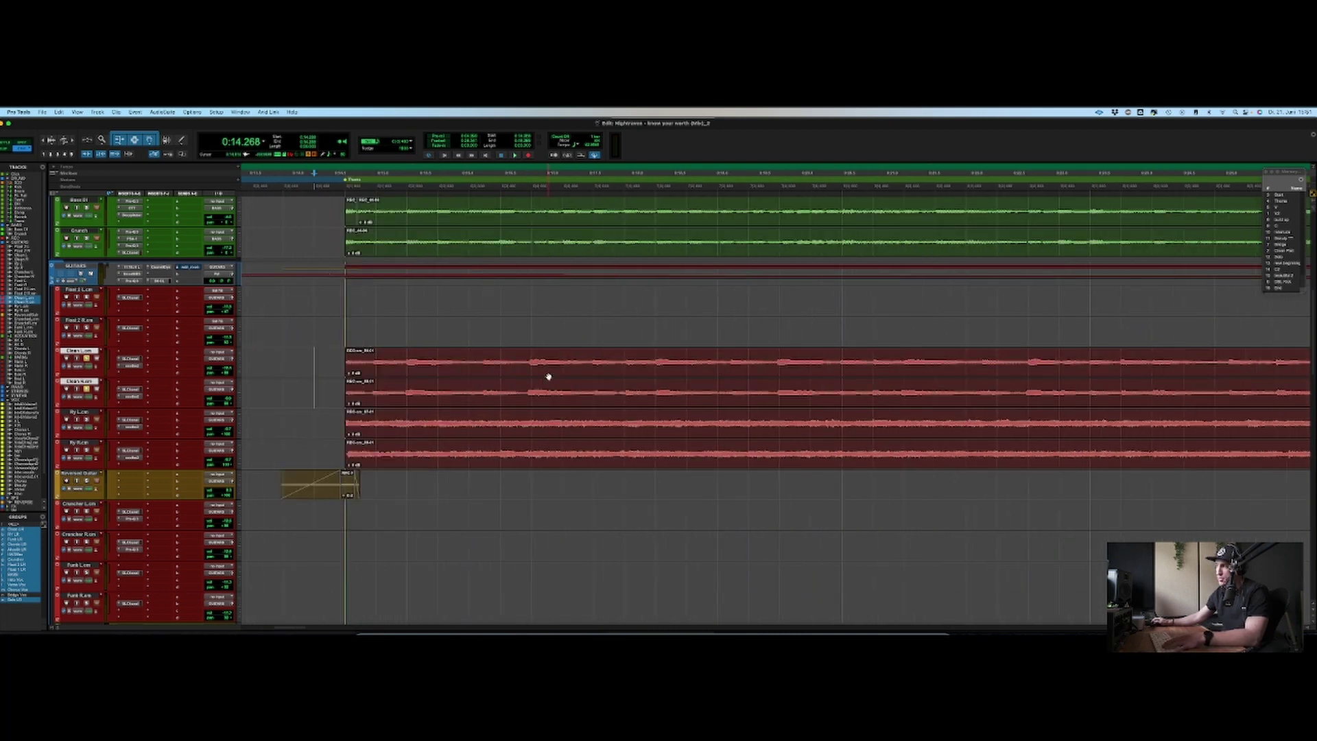
click(345, 360)
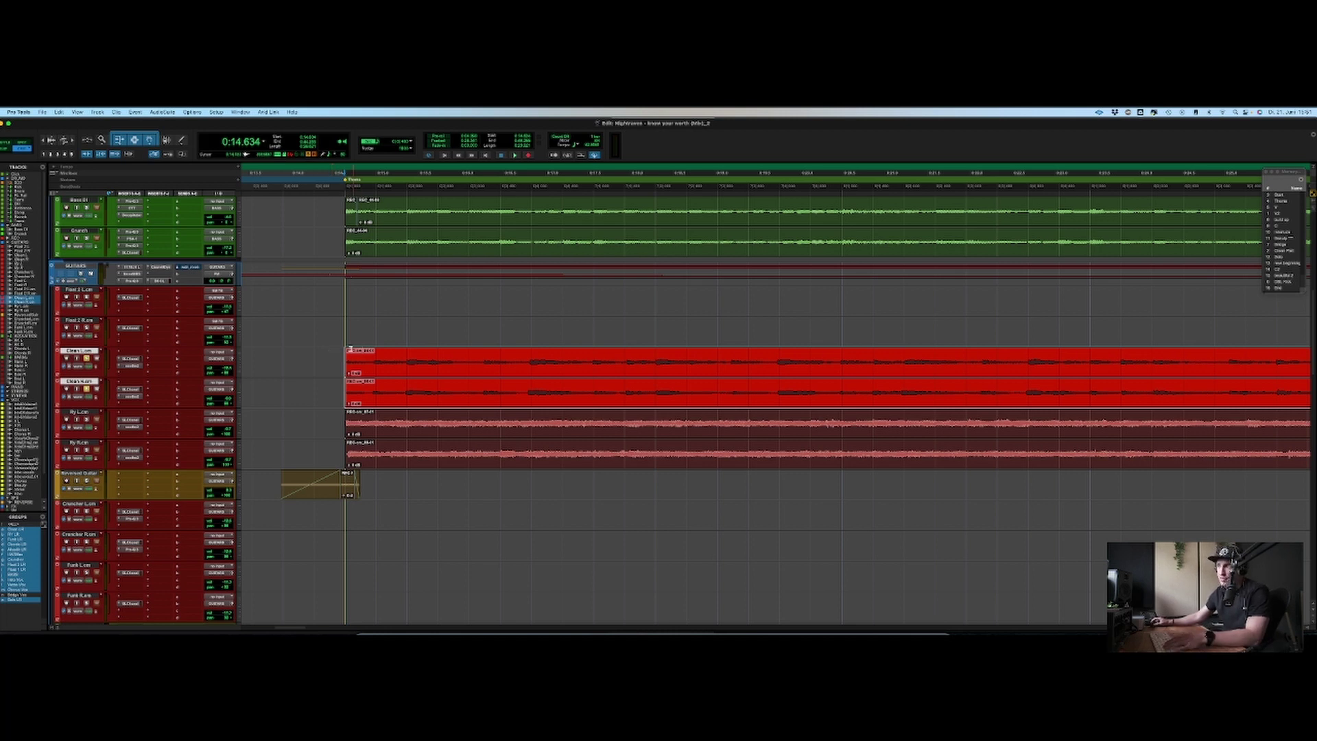
drag(283, 357, 338, 360)
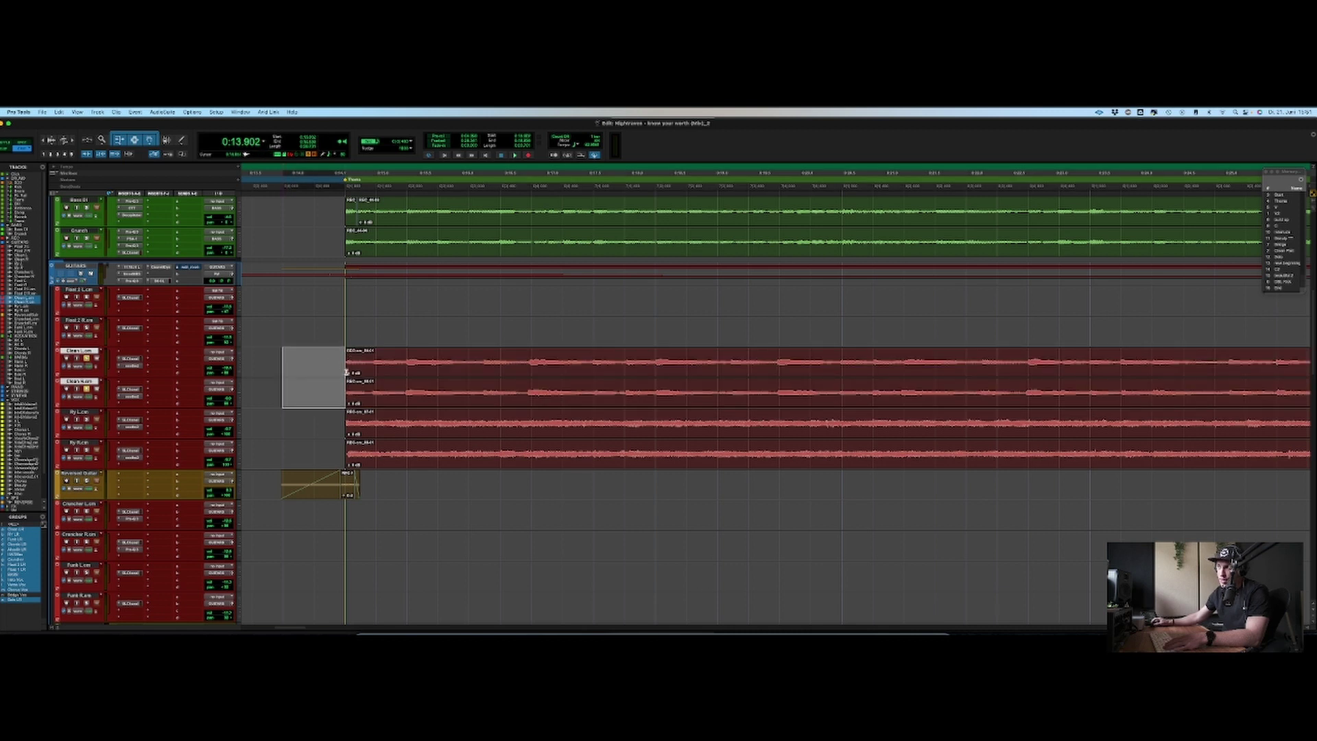
click(315, 354)
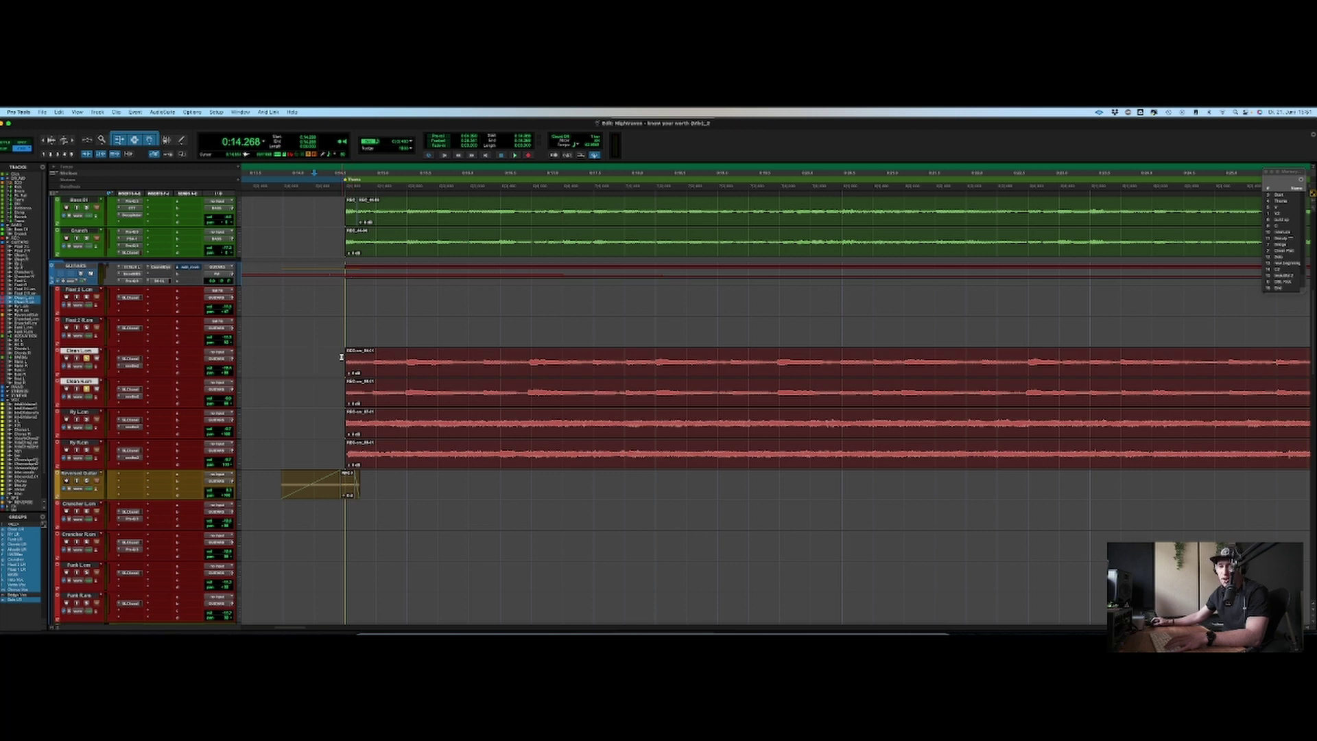
click(282, 356)
key(space)
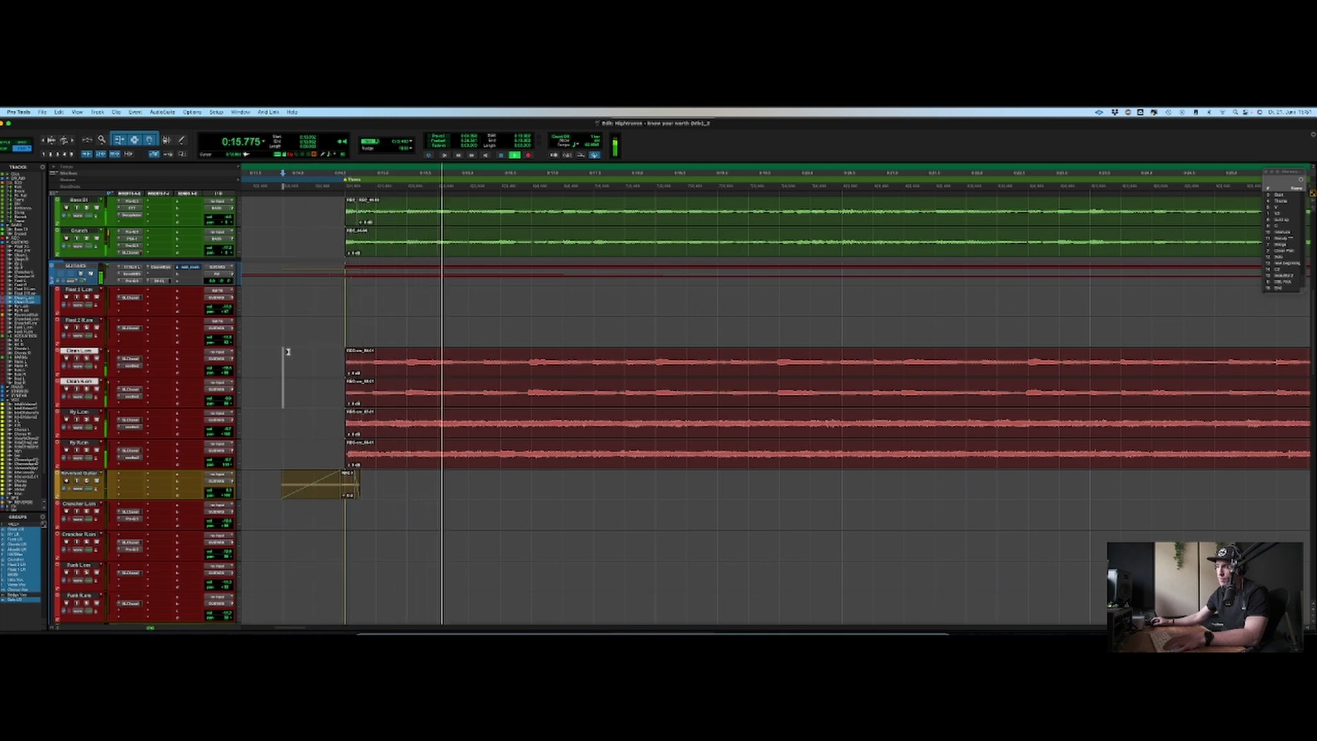
key(space)
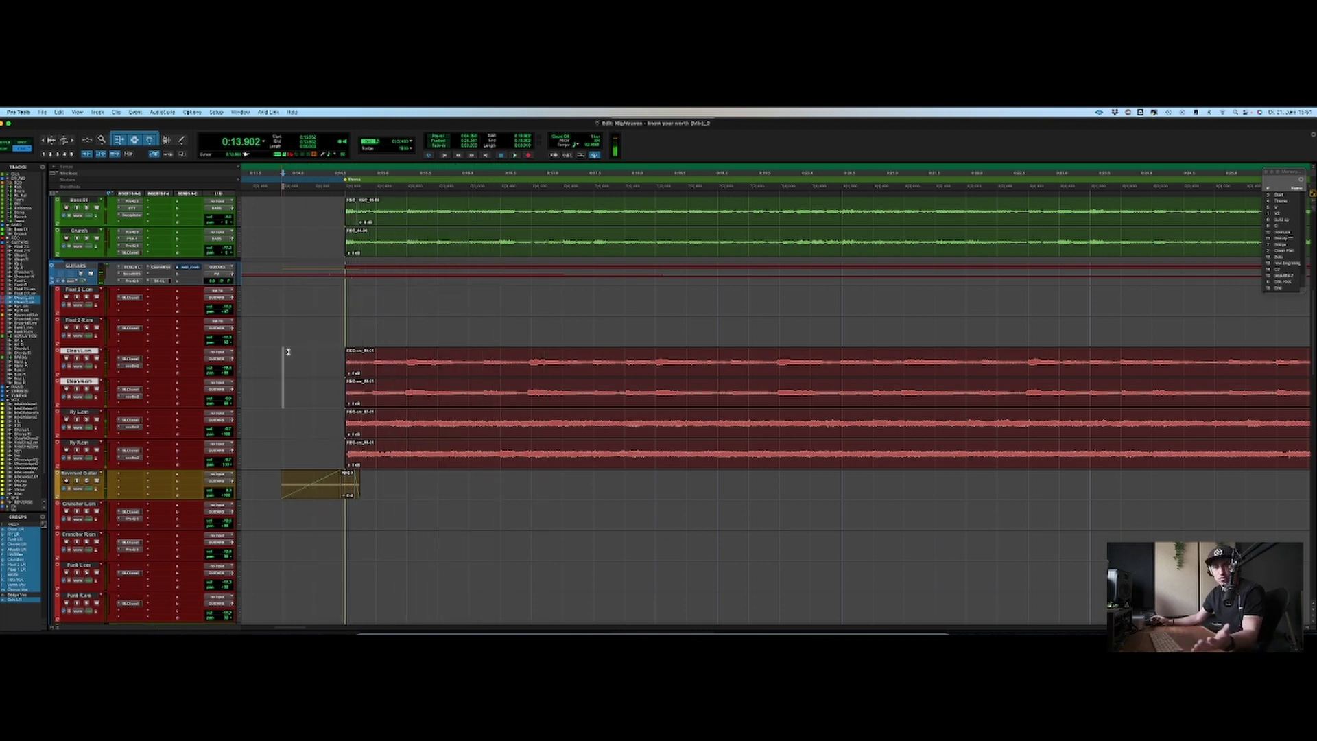
key(r)
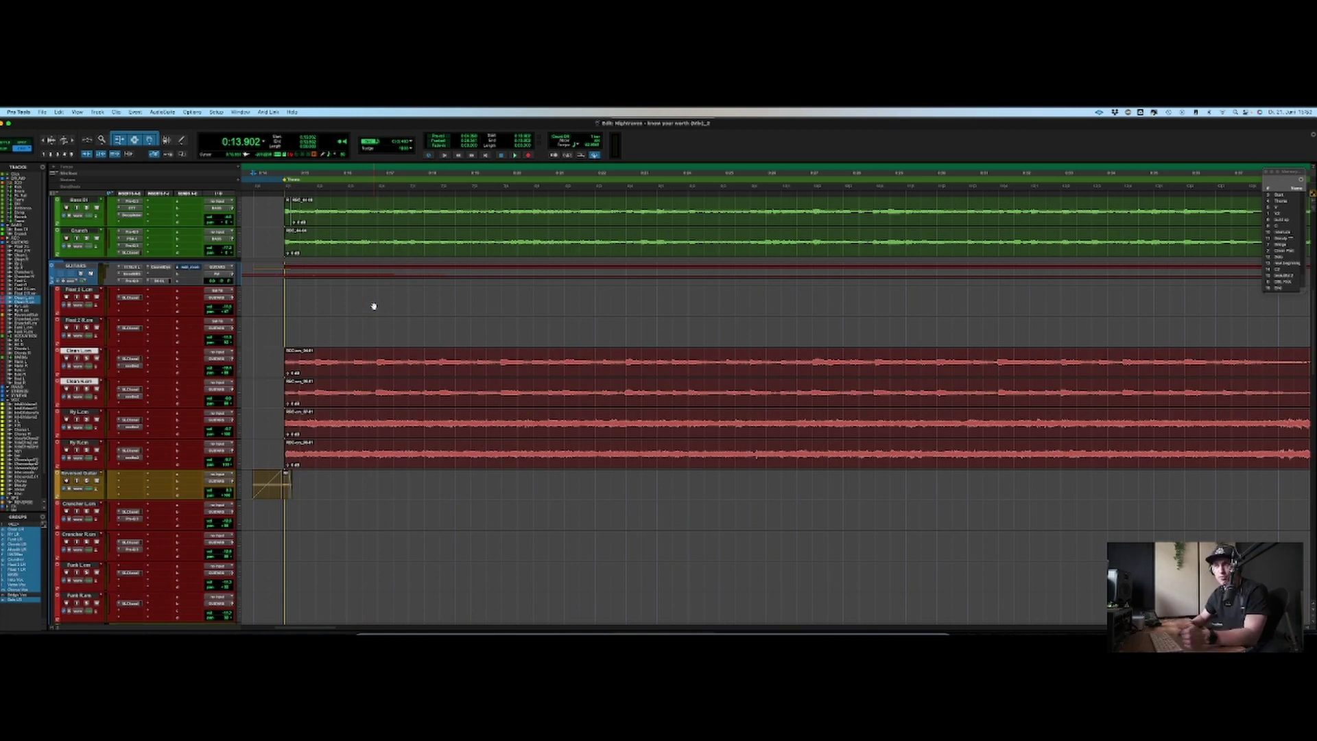
In Shuffle mode, delete three selected ranges from the Clean clips
click(5, 144)
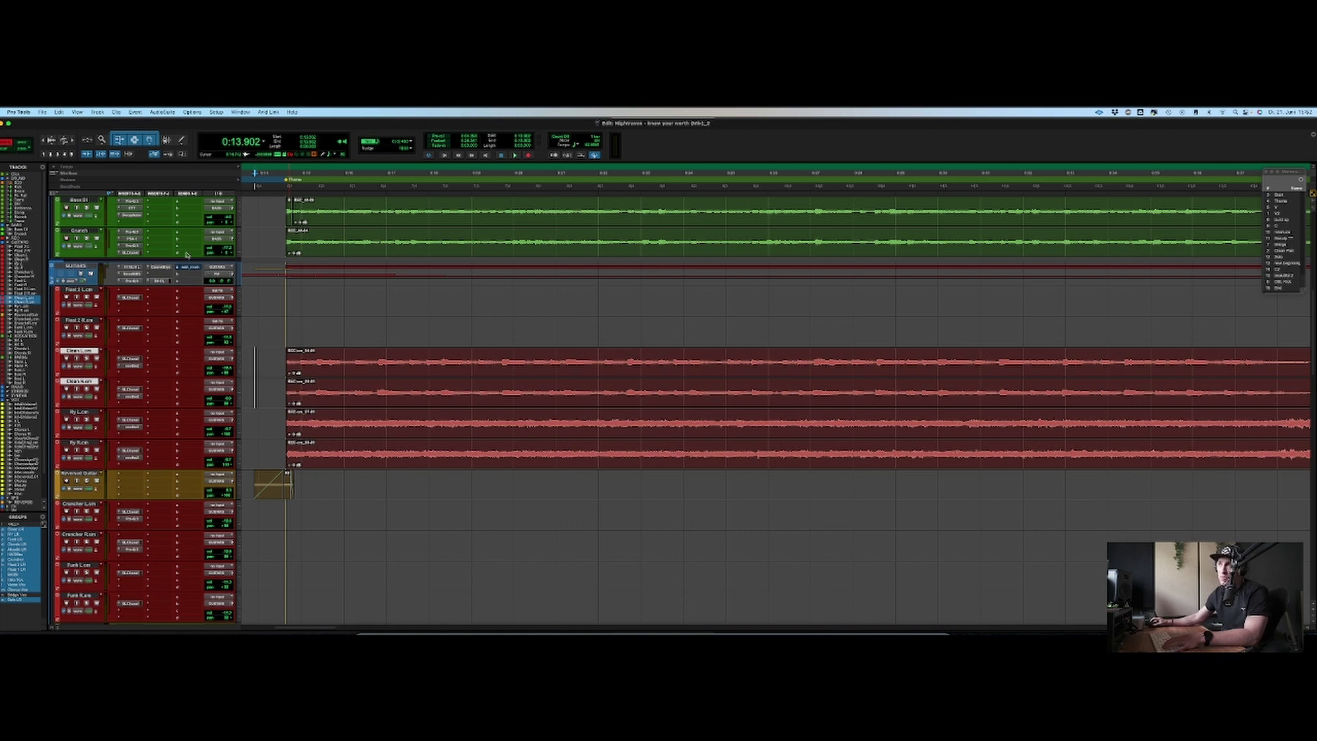
drag(475, 354, 610, 355)
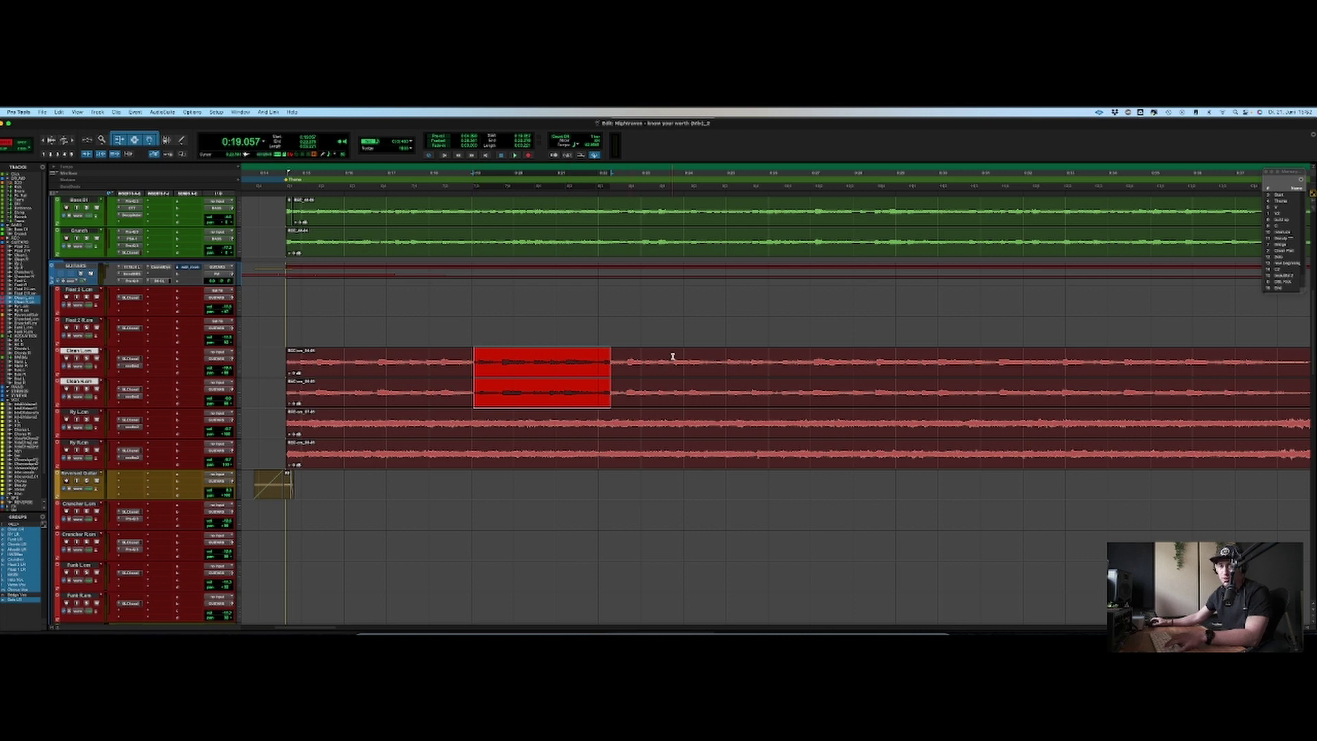
key(Delete)
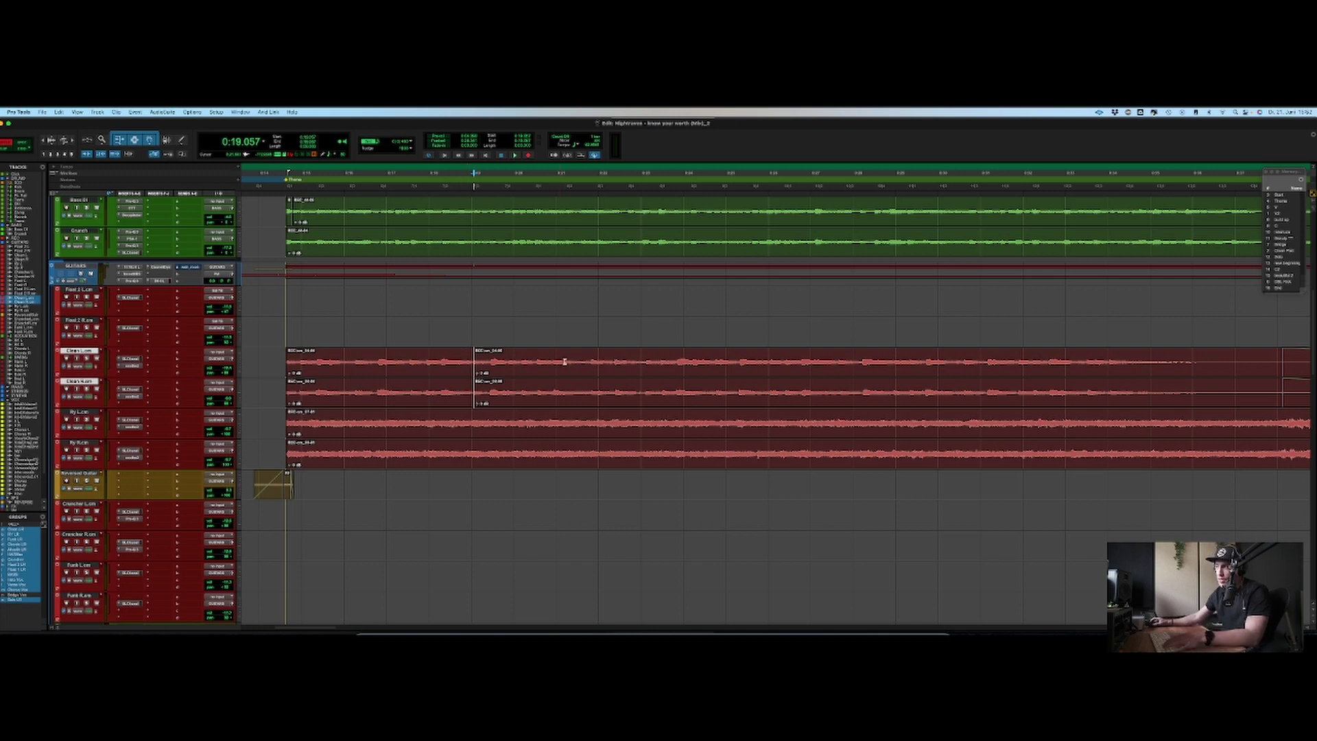
drag(579, 356, 589, 356)
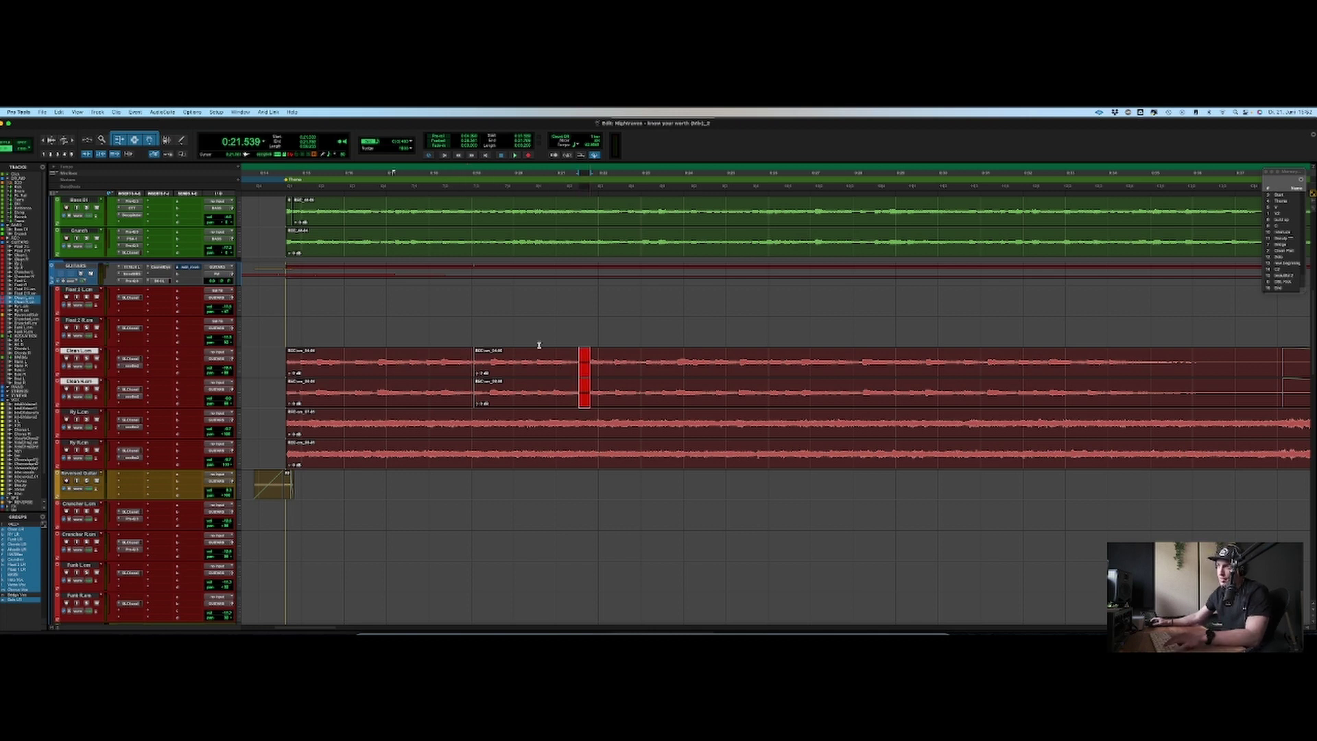
key(Delete)
key(Delete)
drag(645, 371, 778, 370)
key(Delete)
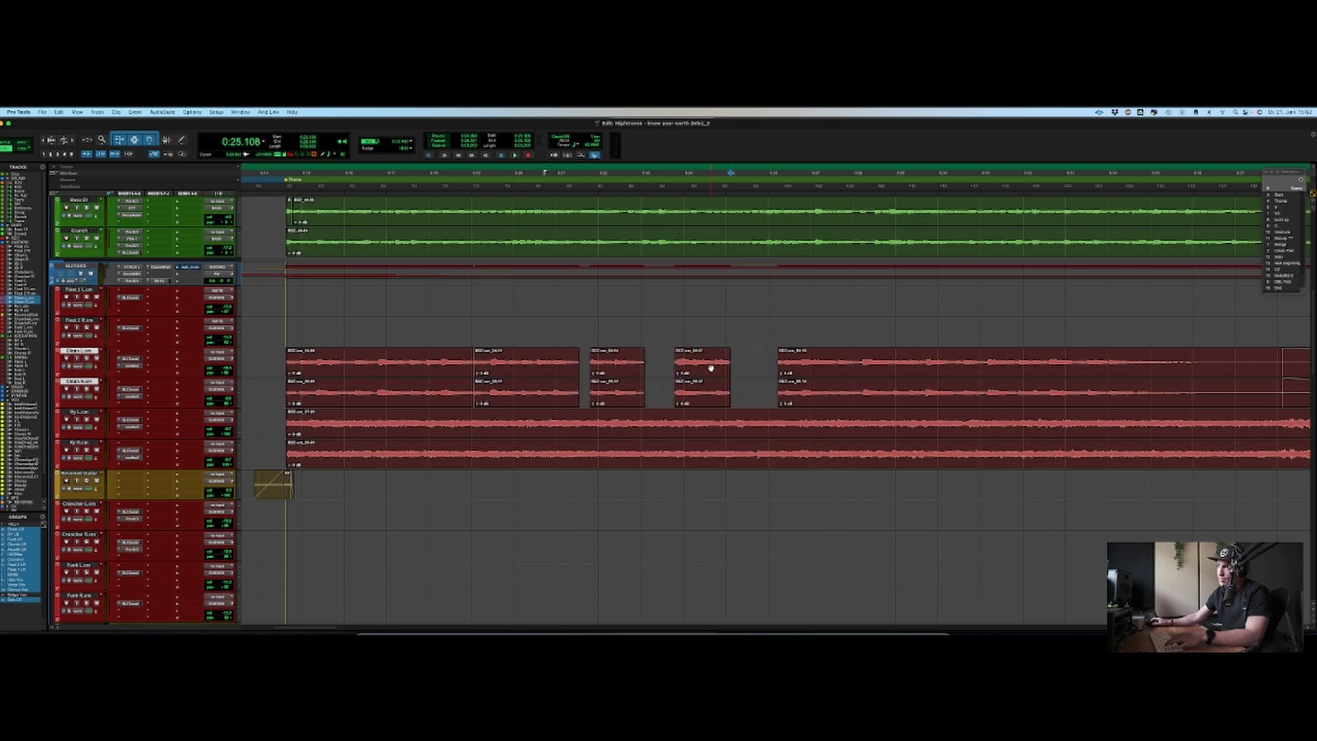
Delete two empty gaps so the later Clean clips slide left
double_click(663, 369)
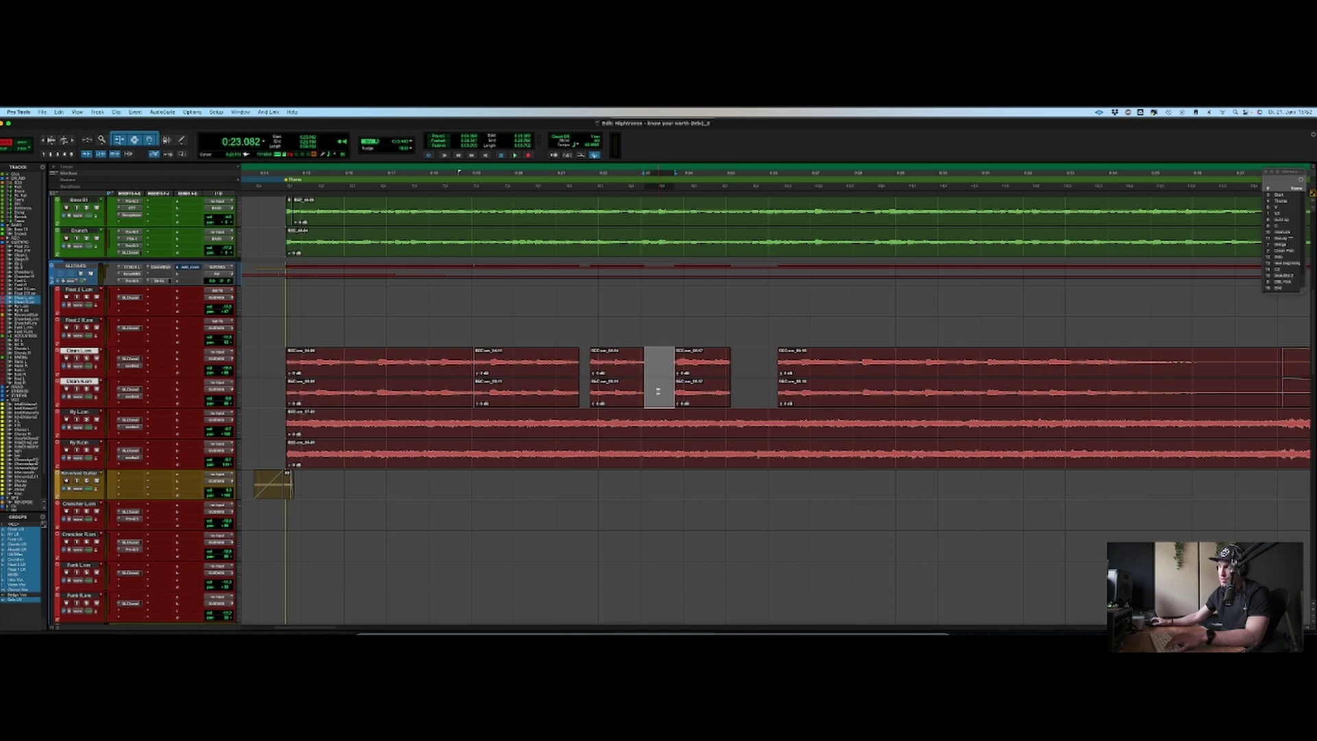
key(Delete)
double_click(713, 373)
key(Delete)
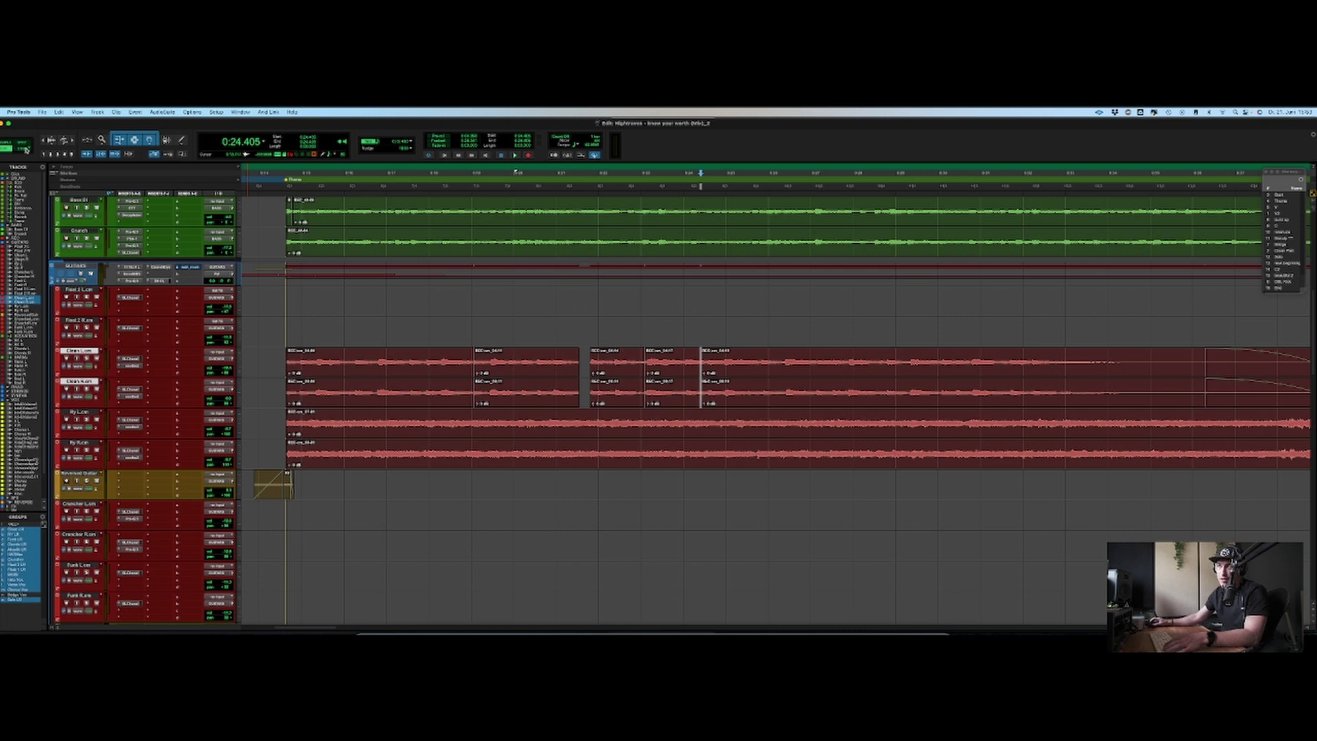
Engage Shuffle Lock by Cmd-clicking the Shuffle button
click(22, 146)
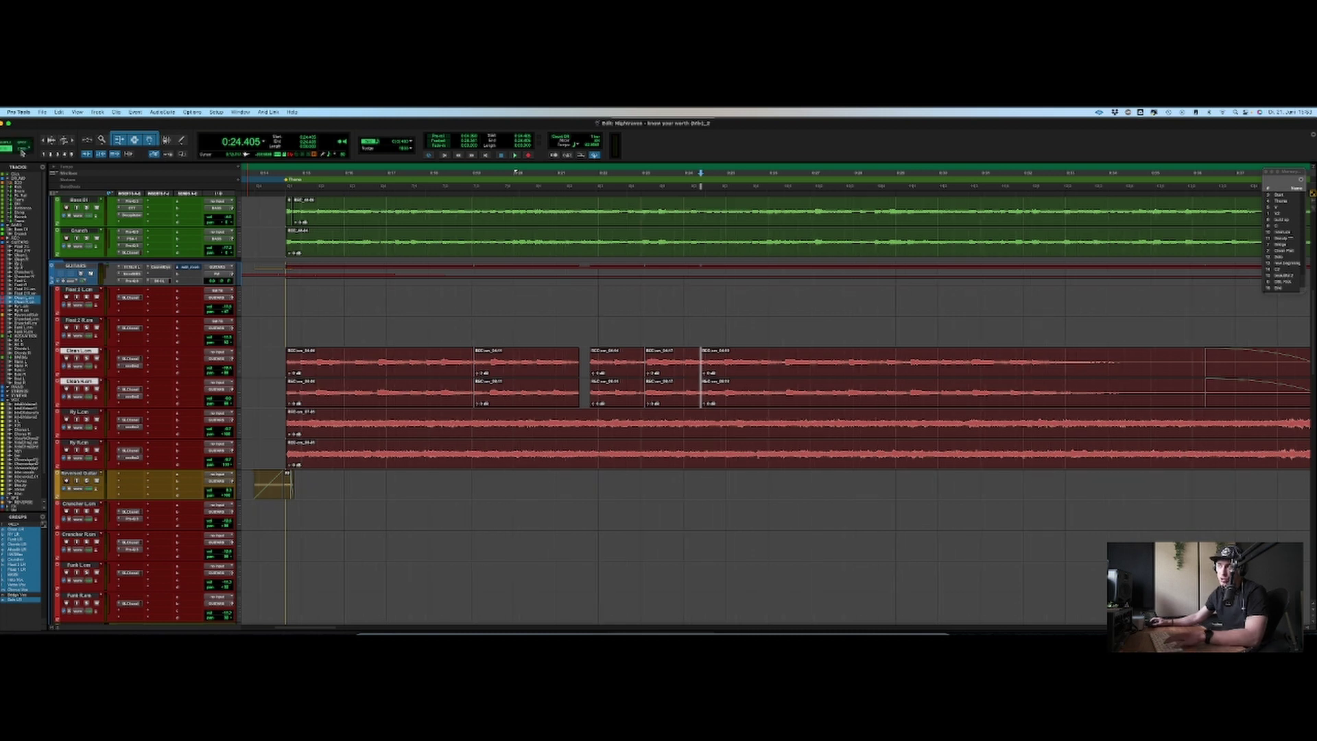